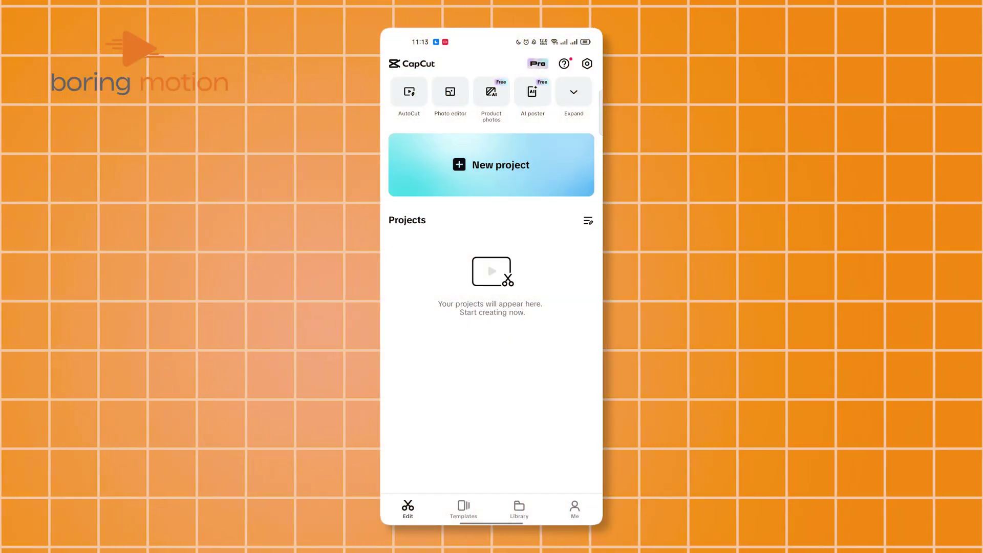
# Expand and collapse the creation tools, then browse the Life filter collection and exit Filters.
pyautogui.click(574, 92)
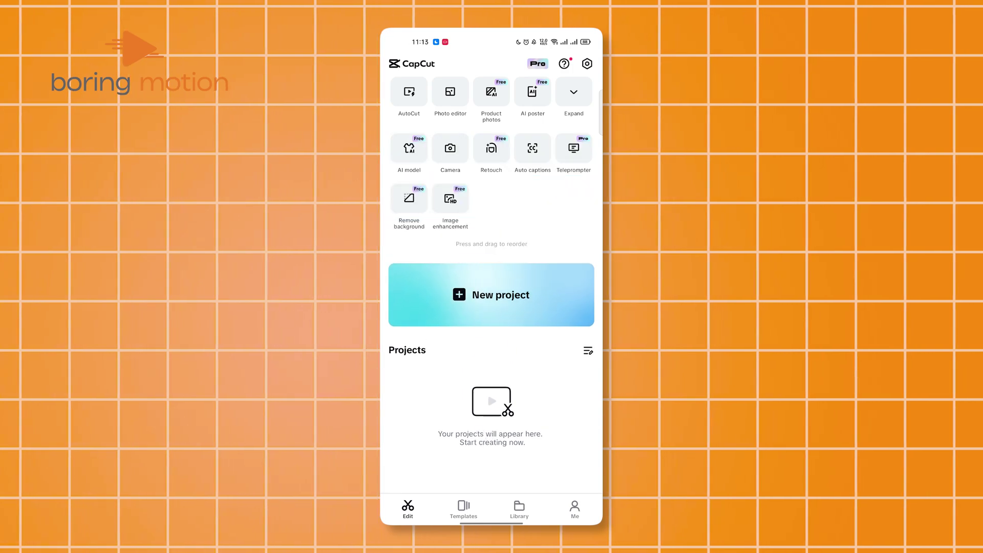
pyautogui.click(494, 434)
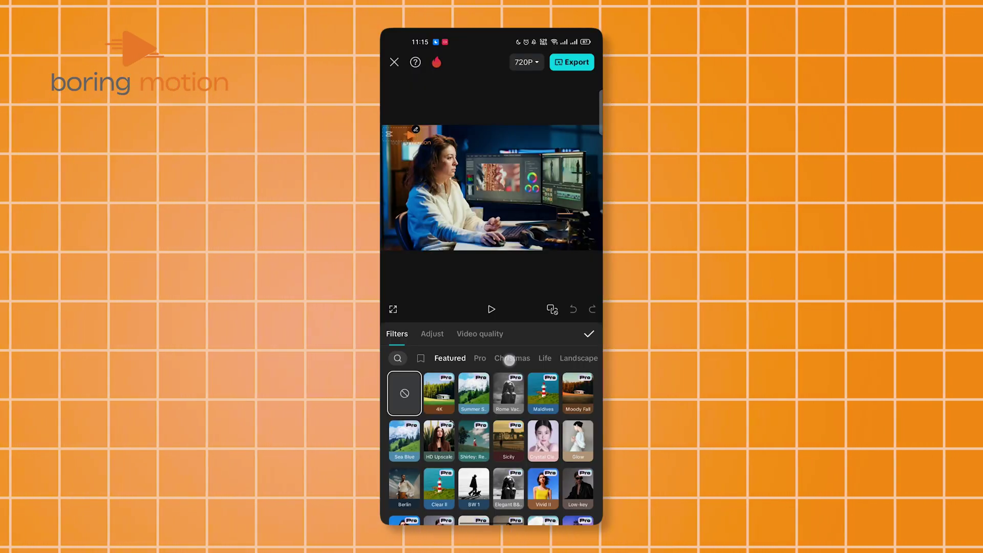
pyautogui.click(508, 359)
pyautogui.click(544, 358)
pyautogui.scroll(-2, 493, 446)
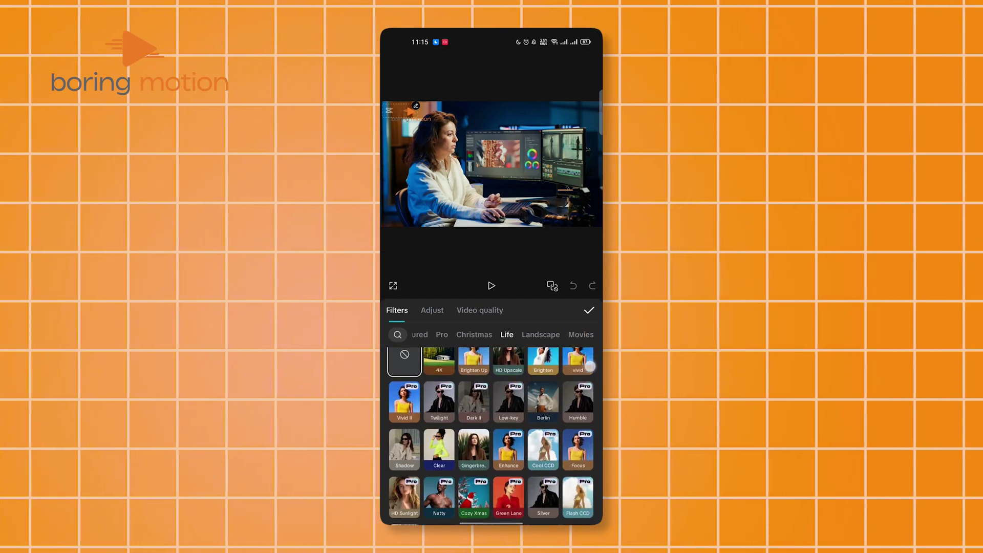
pyautogui.click(589, 333)
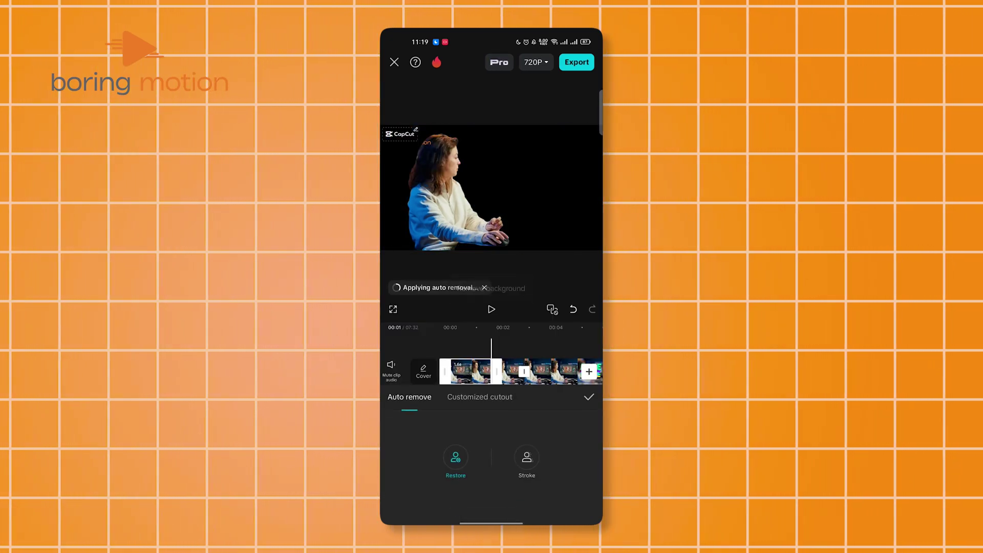
# Scrub the playhead back to the clip start and bring up caption editing and Style options.
pyautogui.moveTo(550, 353); pyautogui.dragTo(595, 345)
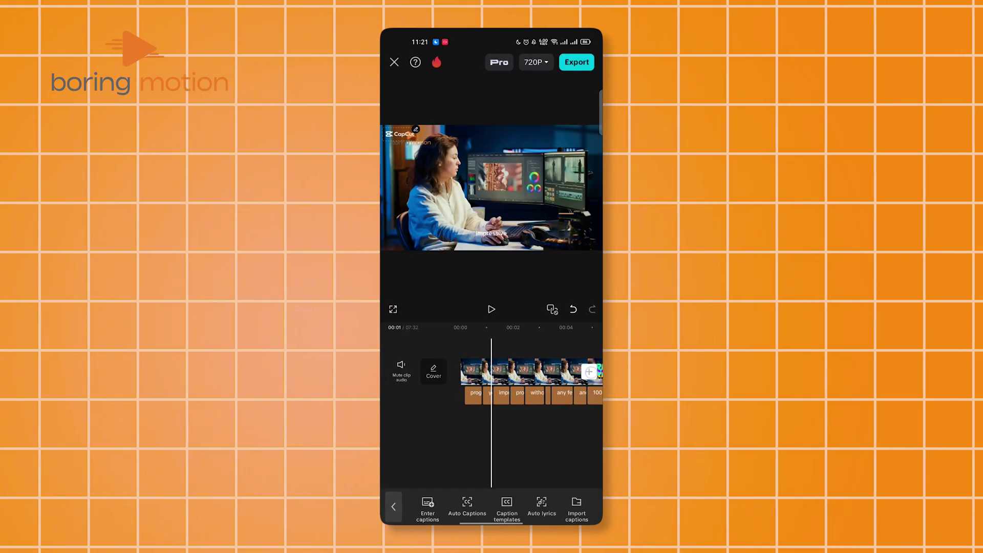
pyautogui.moveTo(531, 376); pyautogui.dragTo(555, 376)
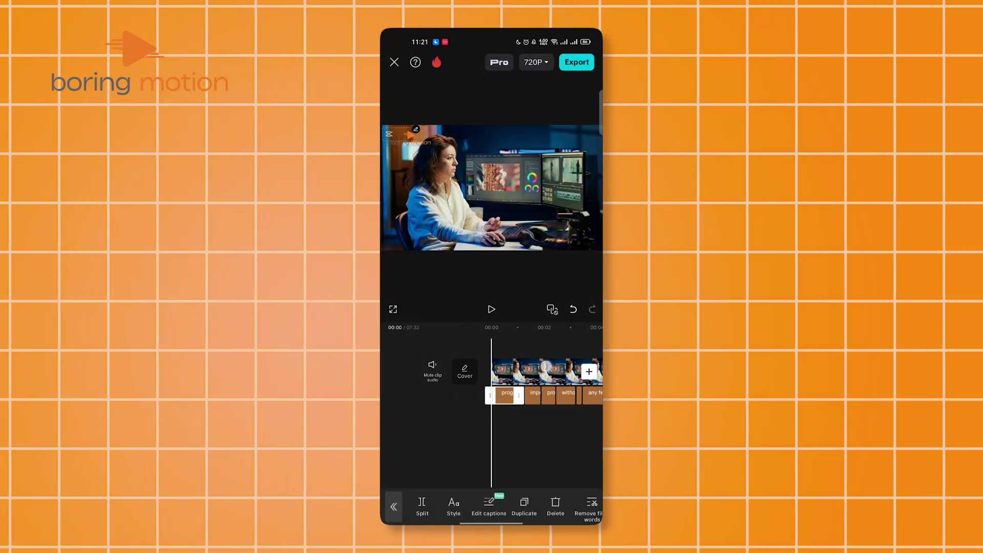
pyautogui.moveTo(538, 376); pyautogui.dragTo(531, 376)
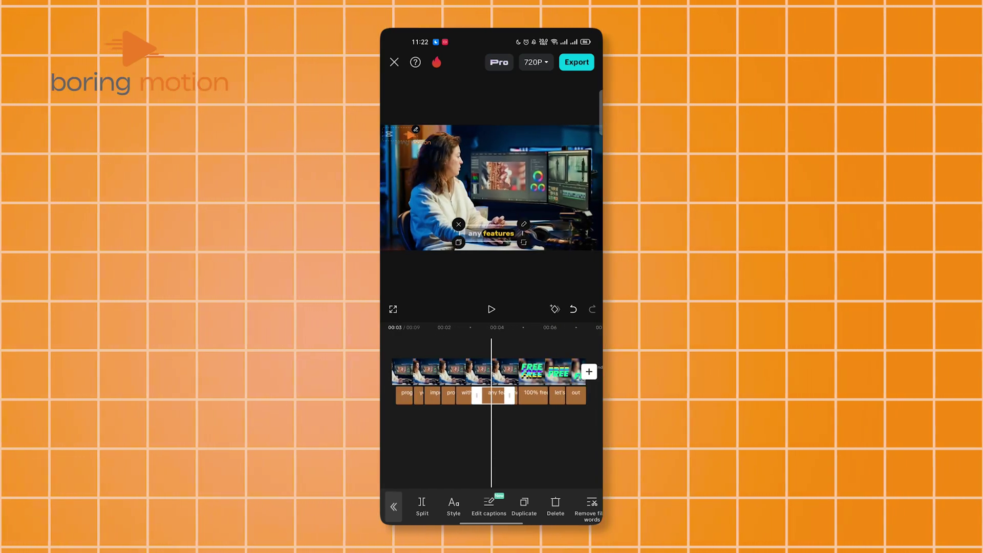
pyautogui.click(486, 507)
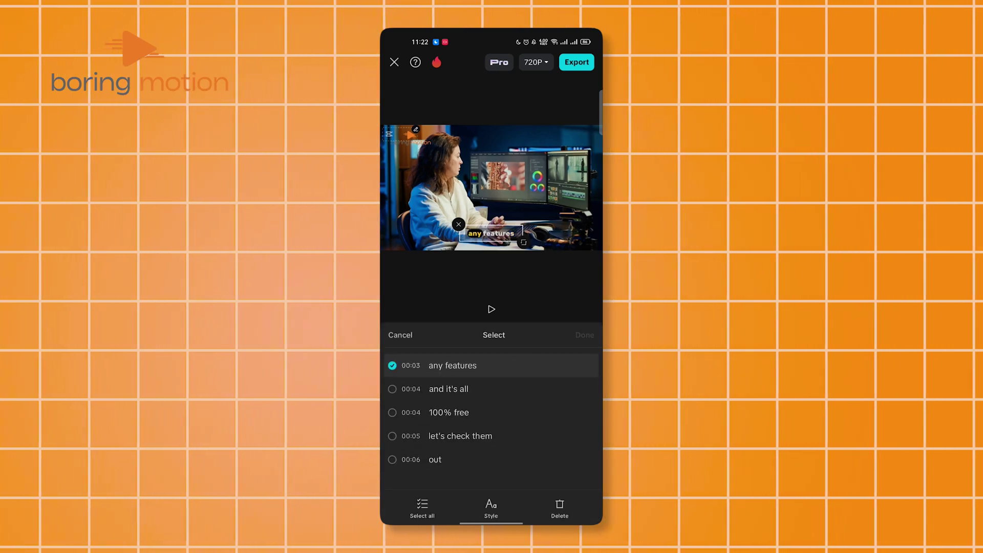
pyautogui.click(492, 506)
pyautogui.scroll(-2, 538, 430)
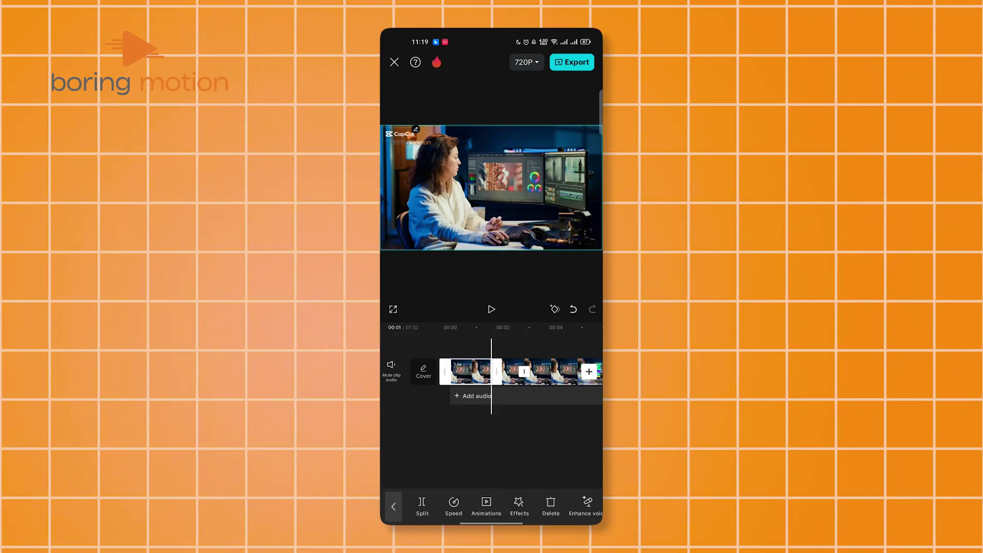
# Pick an image from the phone's Photos and add it to the project timeline.
pyautogui.moveTo(530, 503); pyautogui.dragTo(477, 503)
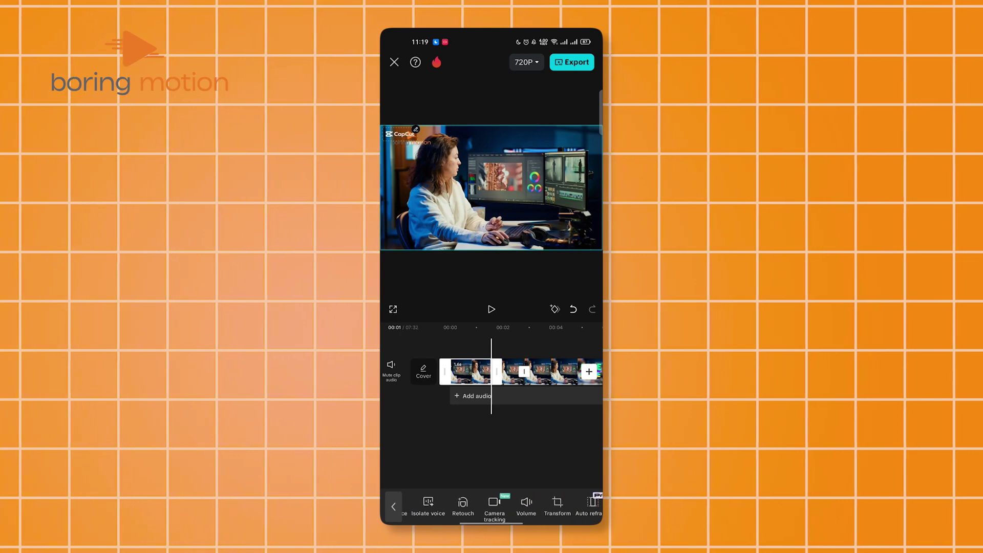
pyautogui.click(589, 371)
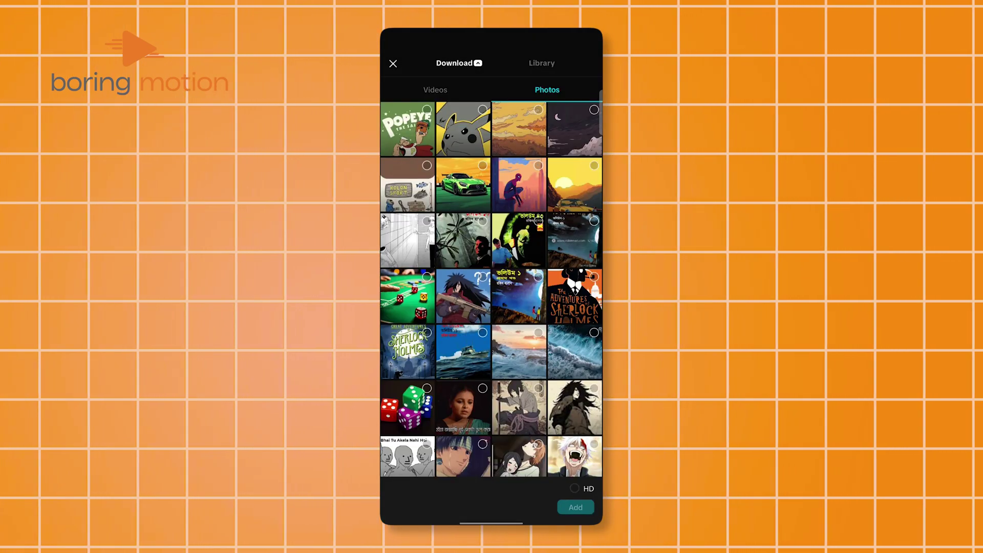
pyautogui.scroll(-5, 492, 307)
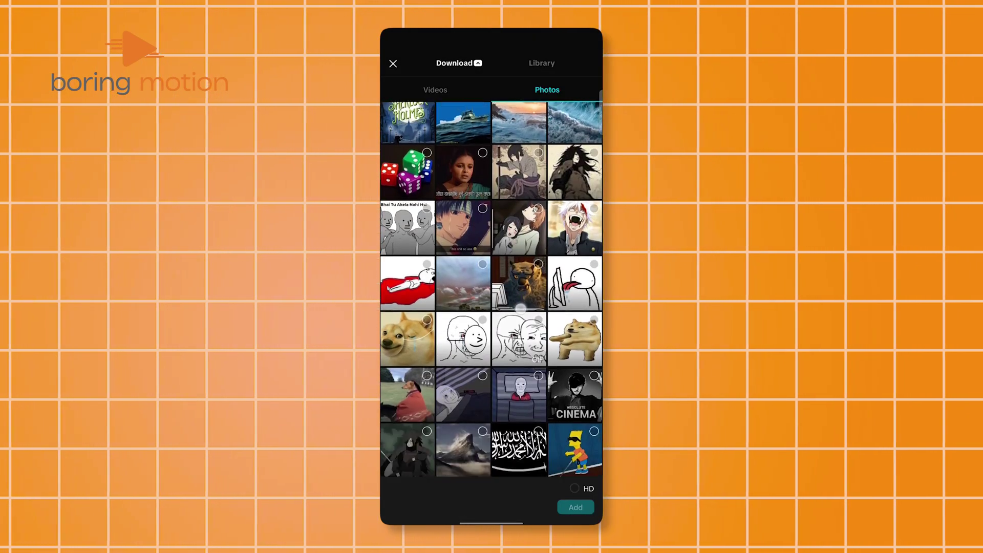
pyautogui.scroll(-1, 492, 308)
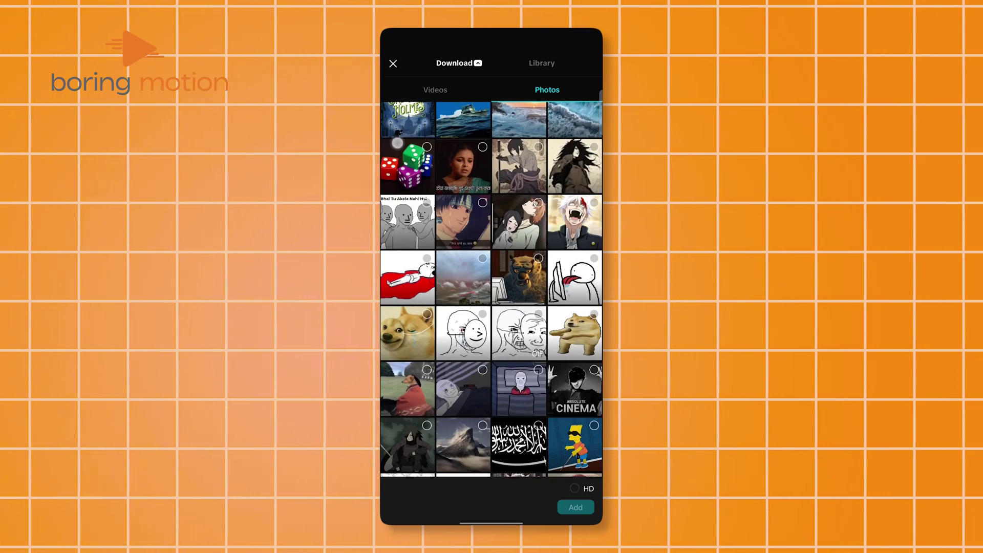
pyautogui.click(576, 507)
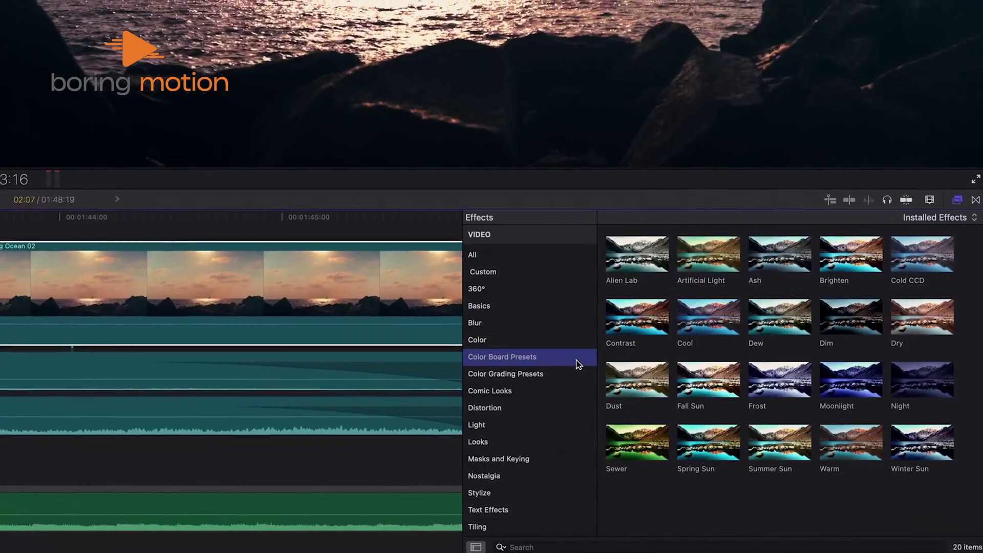
# Drag a look from Color Grading Presets onto the Evening Ocean 02 clip.
pyautogui.click(569, 374)
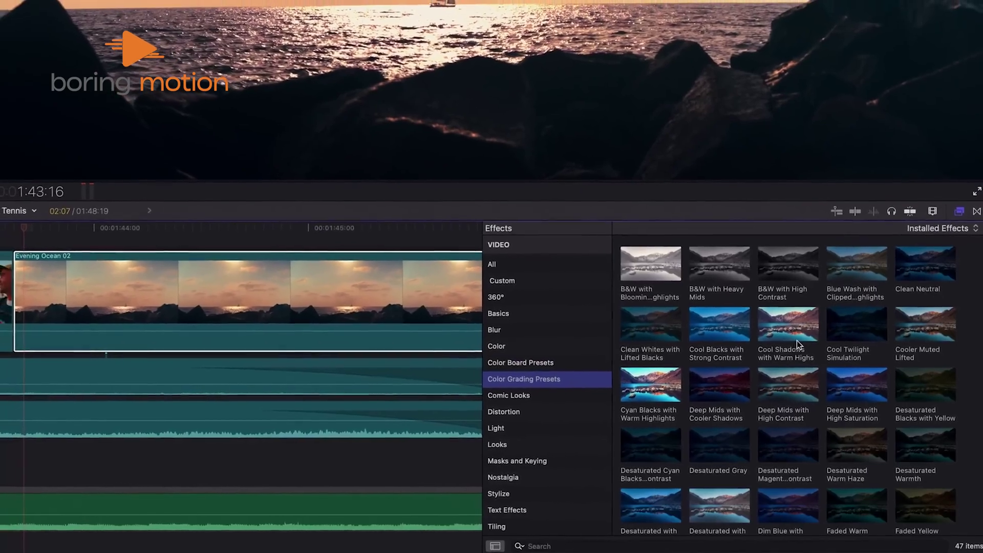
pyautogui.moveTo(745, 321); pyautogui.dragTo(623, 425)
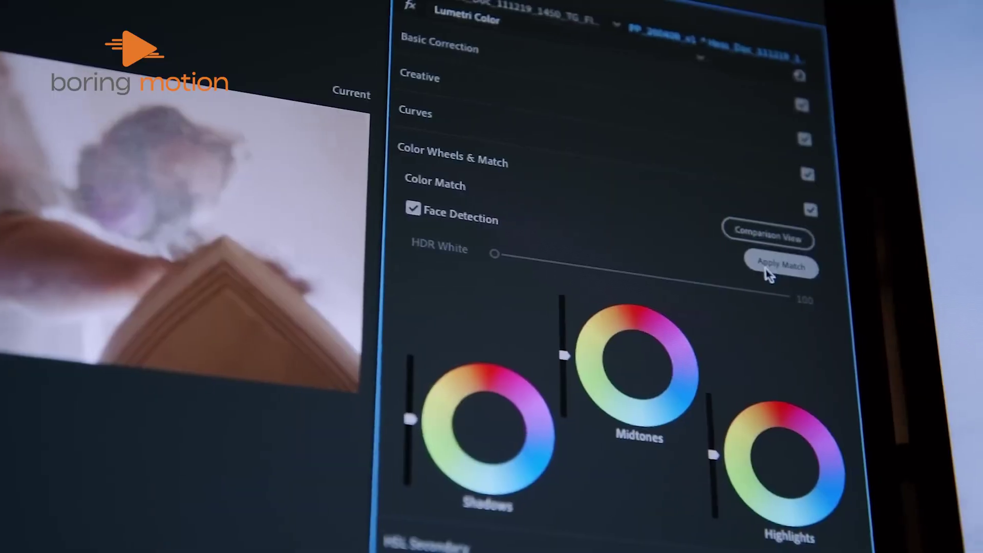
# Apply Lumetri Color Match with Face Detection on to match the reference shot.
pyautogui.click(768, 269)
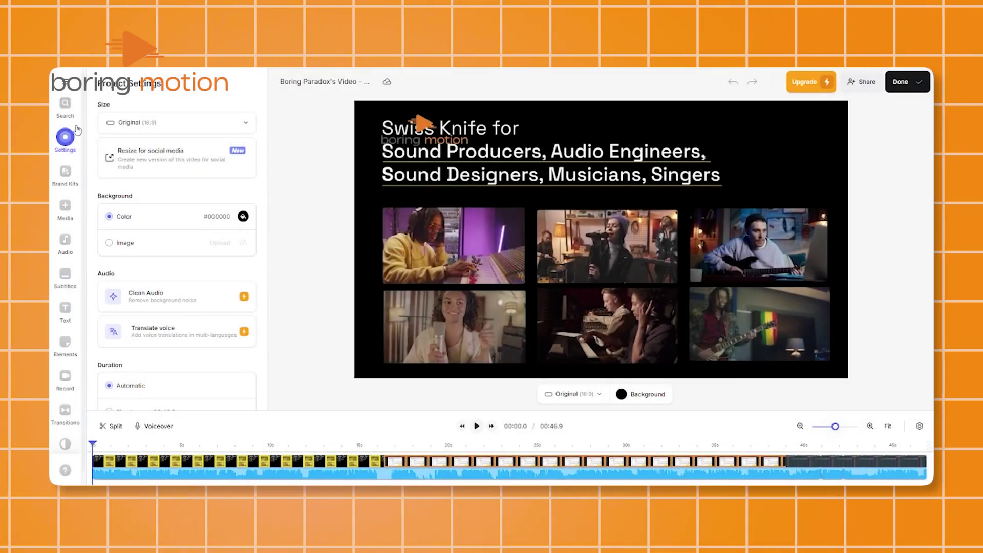
pyautogui.scroll(-2, 127, 295)
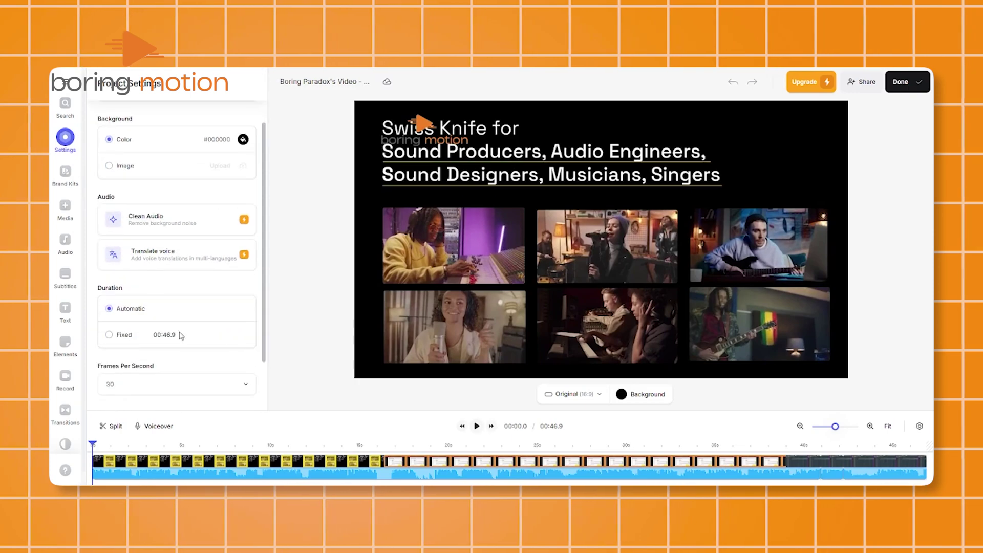
pyautogui.click(64, 208)
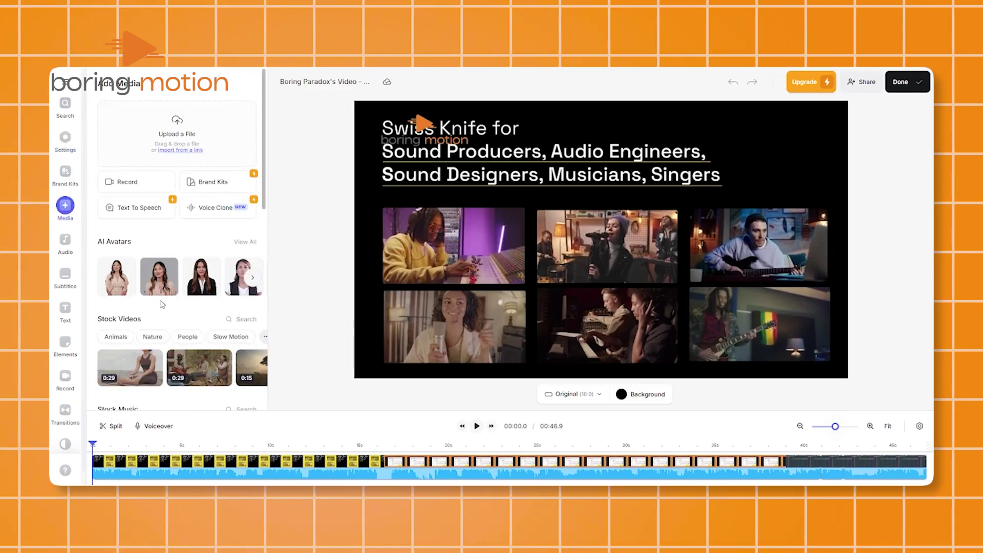
pyautogui.scroll(-3, 162, 304)
pyautogui.scroll(-3, 177, 324)
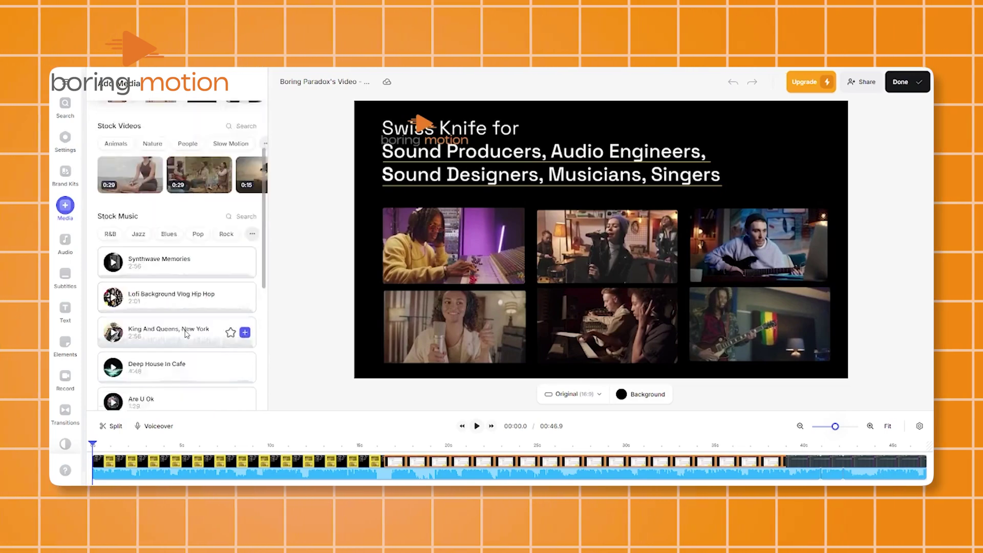
pyautogui.click(65, 308)
pyautogui.click(65, 342)
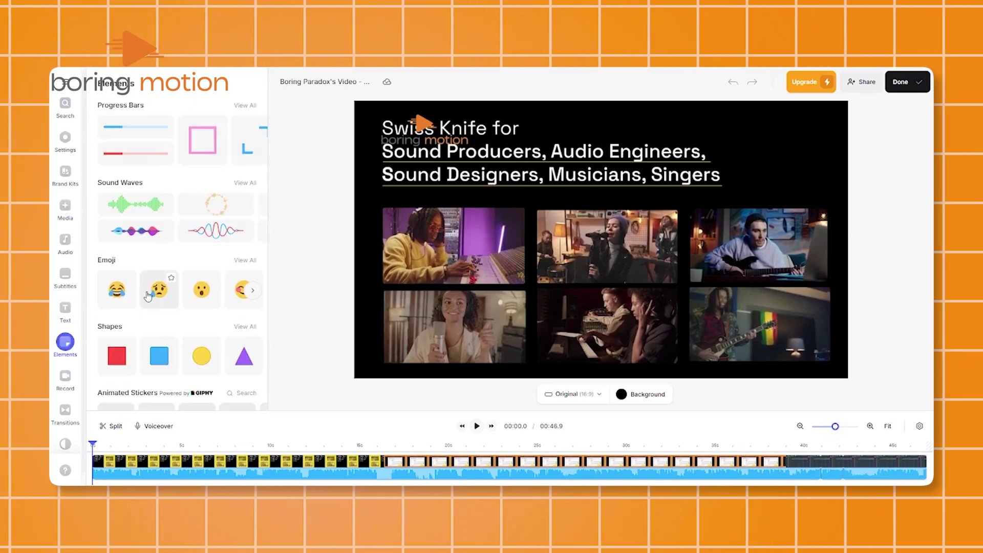
pyautogui.scroll(-3, 148, 294)
pyautogui.scroll(-2, 148, 294)
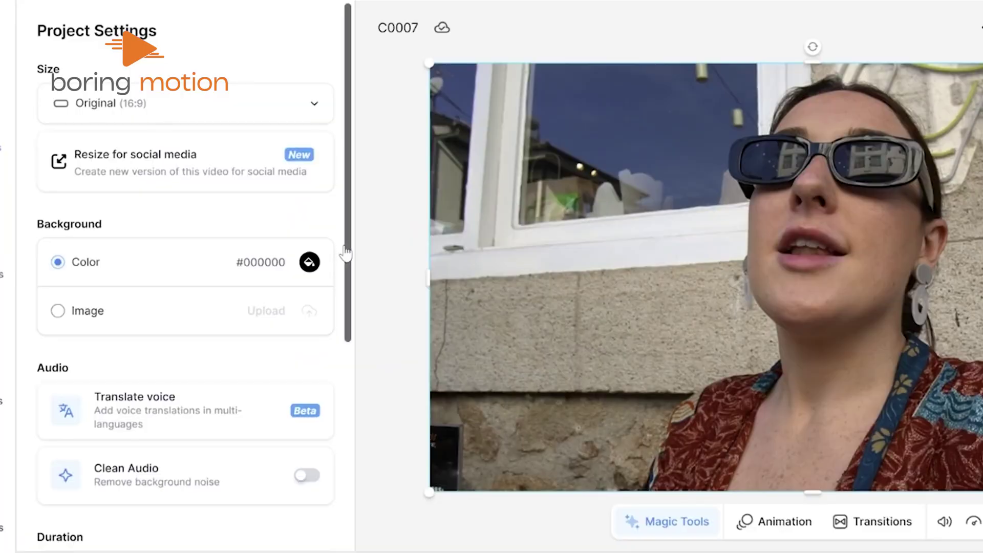
pyautogui.moveTo(349, 275); pyautogui.dragTo(352, 392)
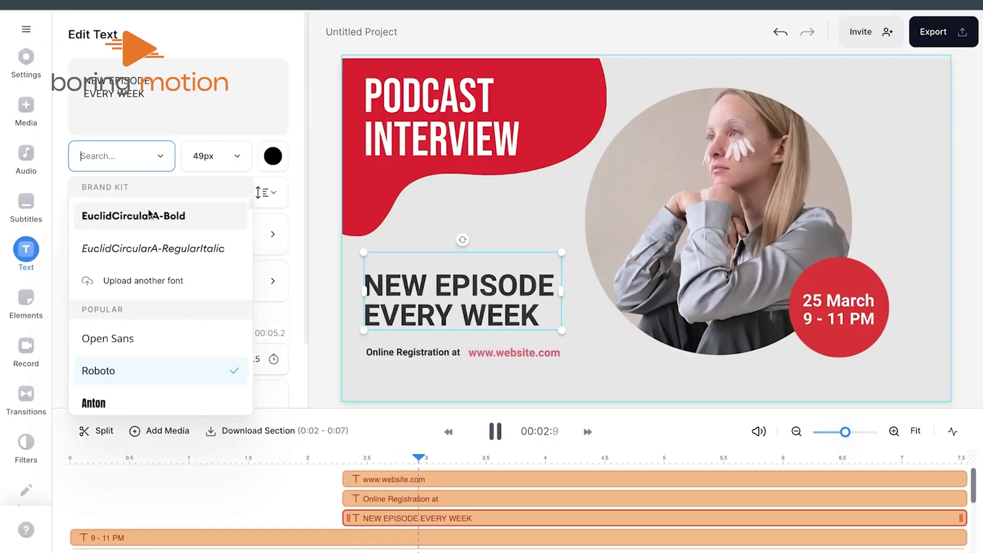
# Change the NEW EPISODE EVERY WEEK headline font to Brand Kit's EuclidCircularA-RegularItalic.
pyautogui.click(153, 248)
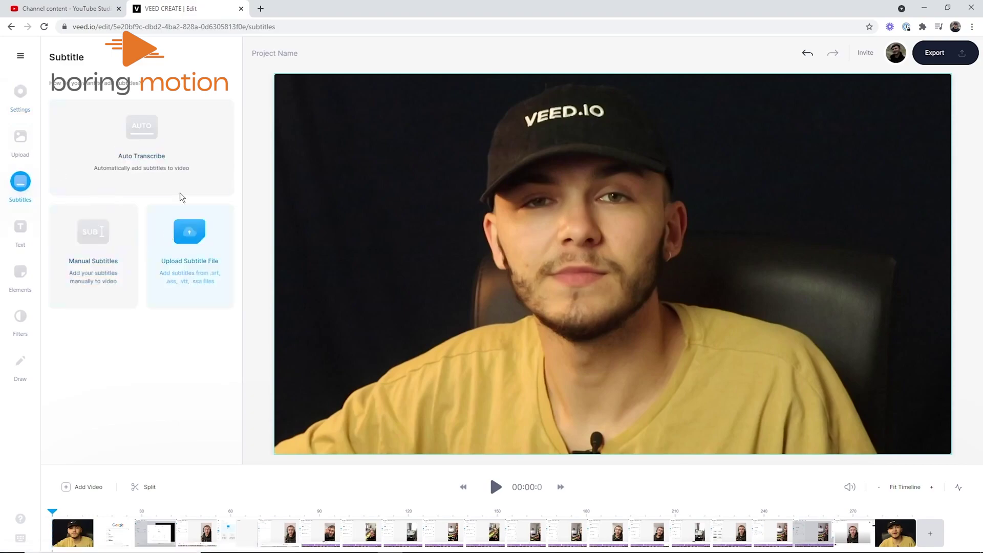
# Auto-transcribe subtitles in English (United States), then switch the narration to Voice Clone.
pyautogui.click(156, 140)
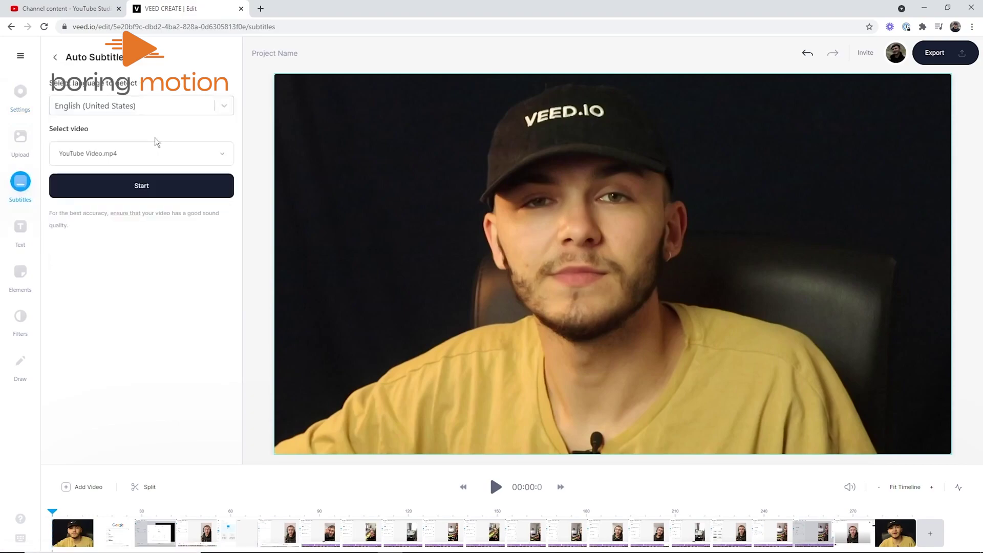
pyautogui.click(154, 105)
pyautogui.scroll(5, 108, 230)
pyautogui.click(116, 323)
pyautogui.click(154, 191)
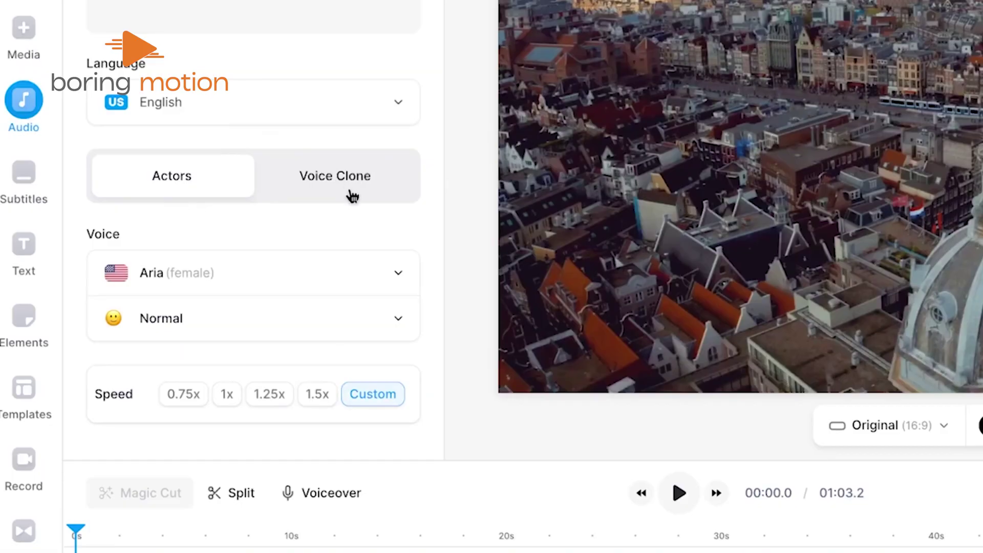
pyautogui.click(347, 189)
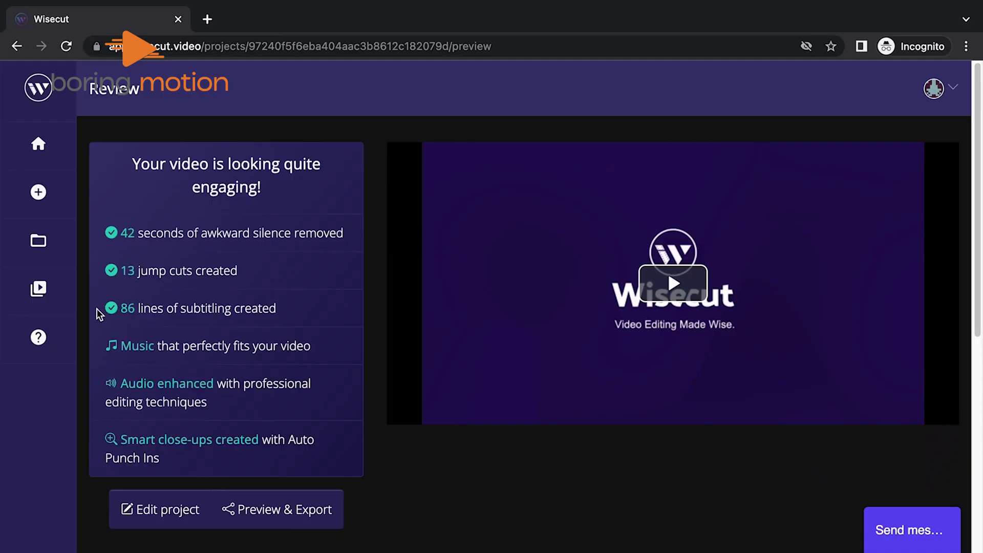
# Scrub ahead in the Wisecut preview and show cut points in the scene transcript.
pyautogui.moveTo(505, 414); pyautogui.dragTo(546, 414)
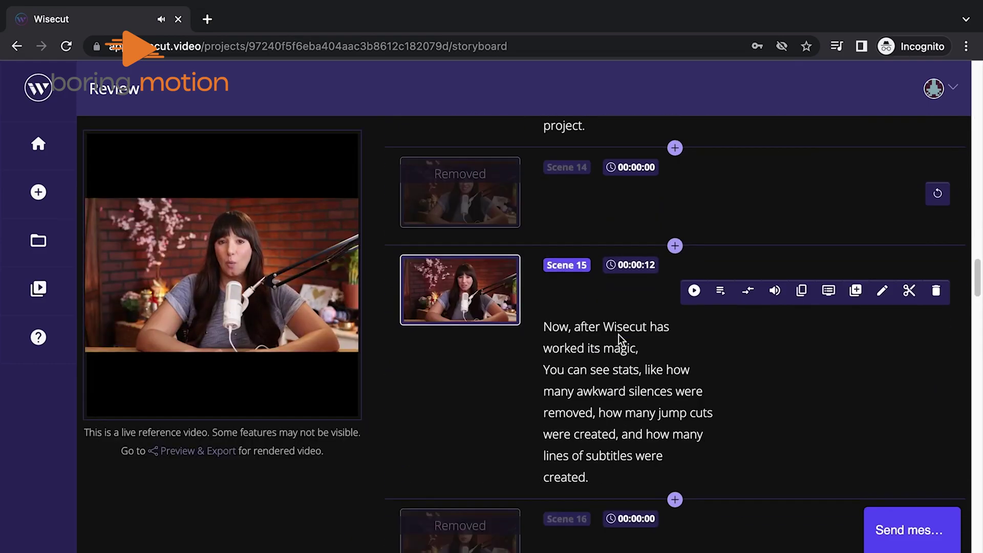
pyautogui.scroll(-5, 622, 339)
pyautogui.scroll(-3, 621, 340)
pyautogui.click(910, 182)
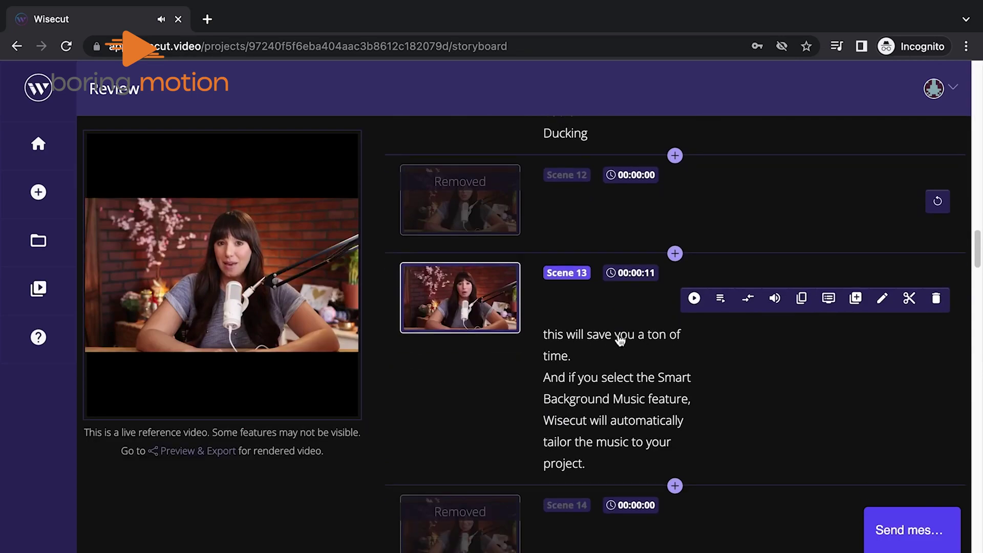
pyautogui.scroll(-3, 619, 338)
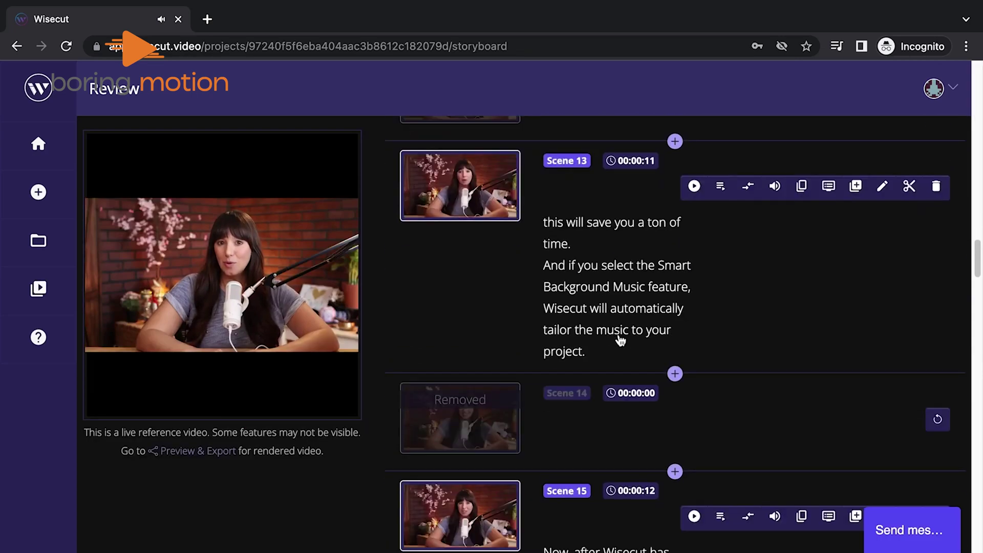
pyautogui.scroll(-3, 619, 339)
pyautogui.scroll(-3, 618, 338)
pyautogui.scroll(-3, 618, 338)
pyautogui.scroll(-3, 618, 339)
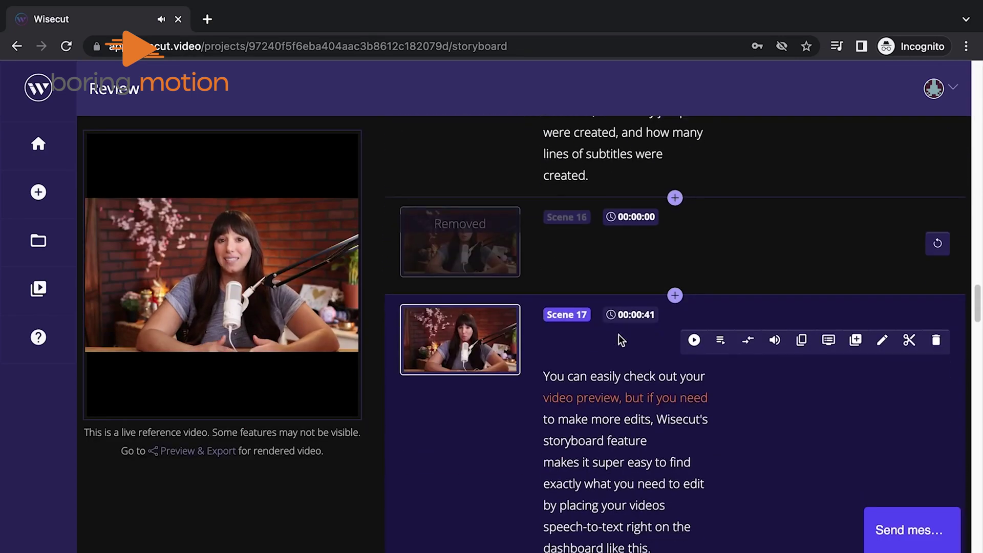
pyautogui.scroll(-3, 618, 338)
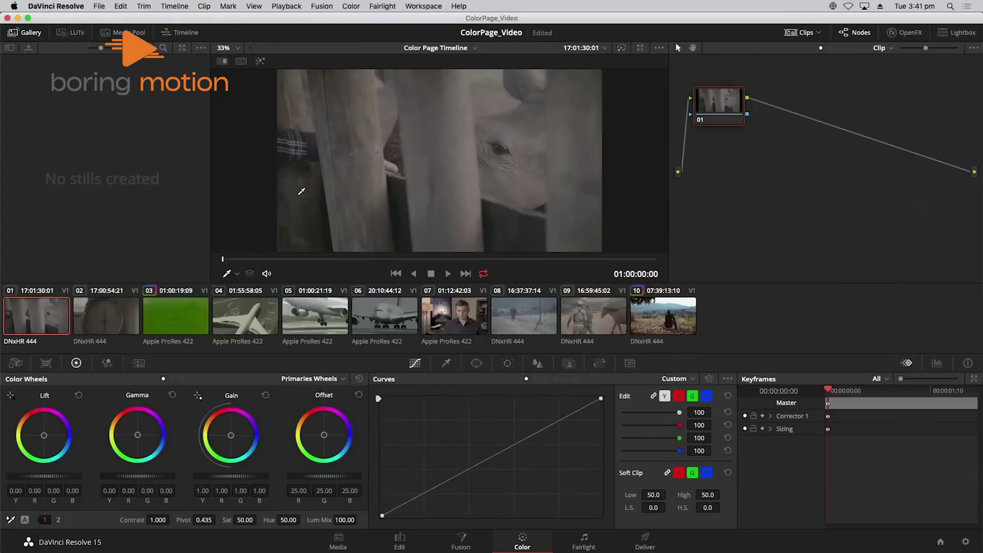
# Bring up the viewer's Grab Still context menu on the Color page.
pyautogui.rightClick(366, 110)
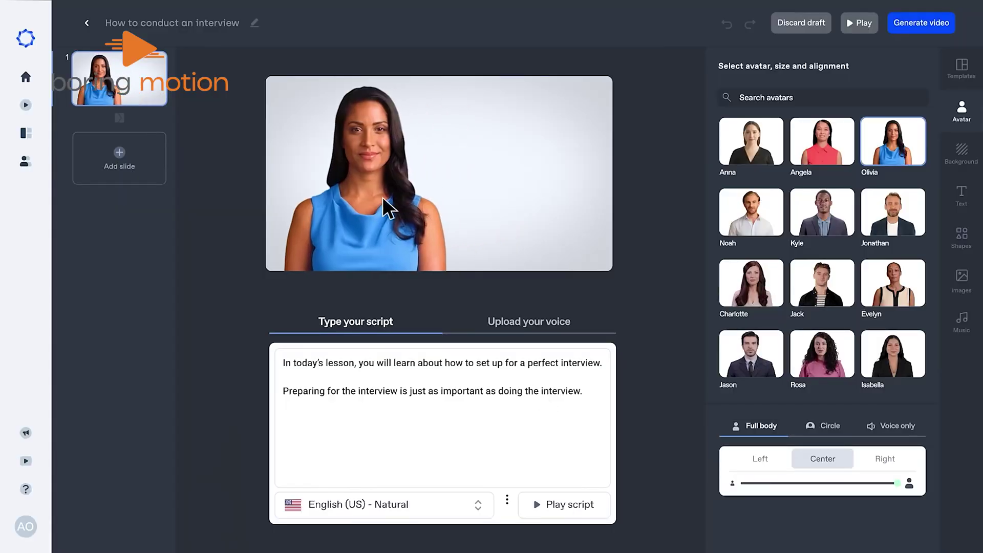
# Give the avatar slide an Abstract Blue background and a Lesson 1 title, then render it.
pyautogui.click(962, 154)
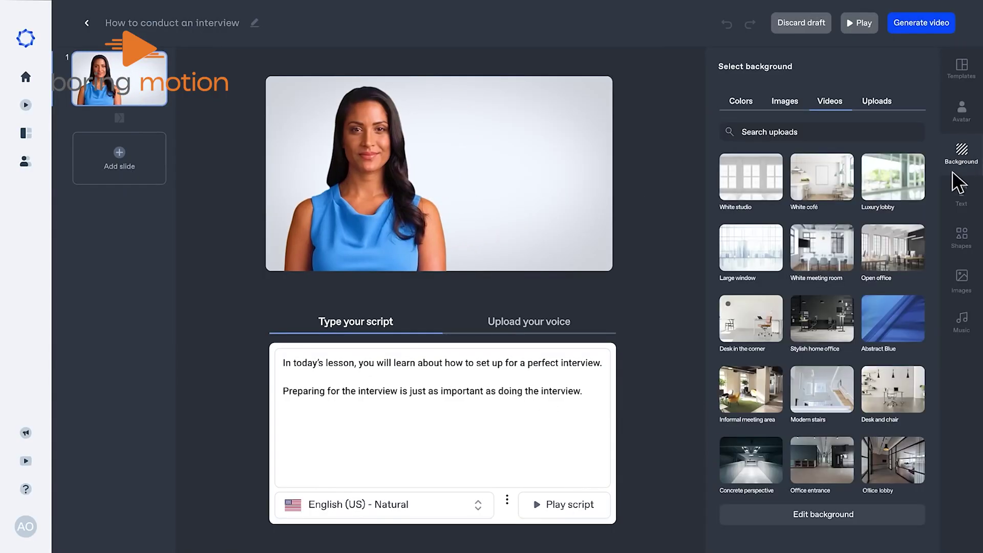
pyautogui.click(893, 318)
pyautogui.click(962, 196)
pyautogui.click(914, 185)
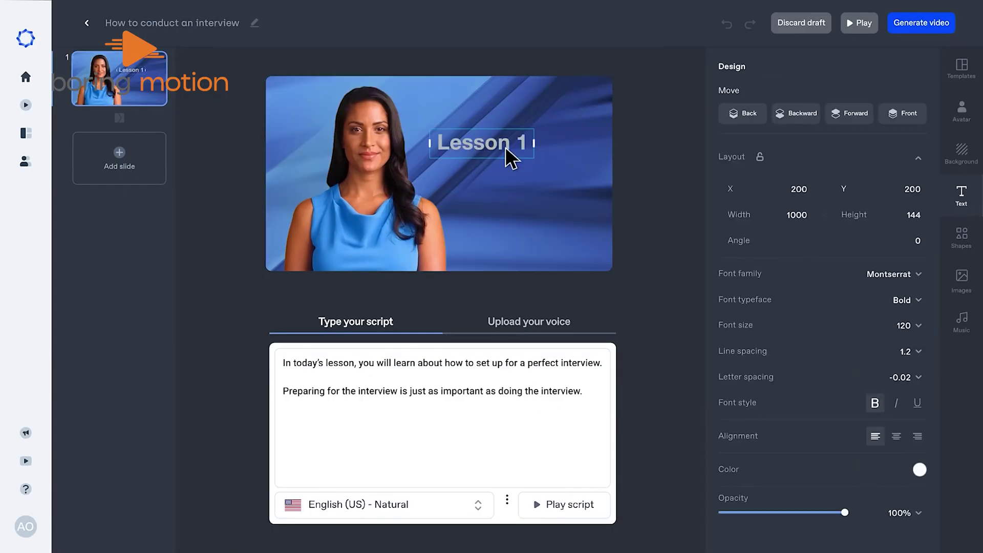
pyautogui.click(921, 23)
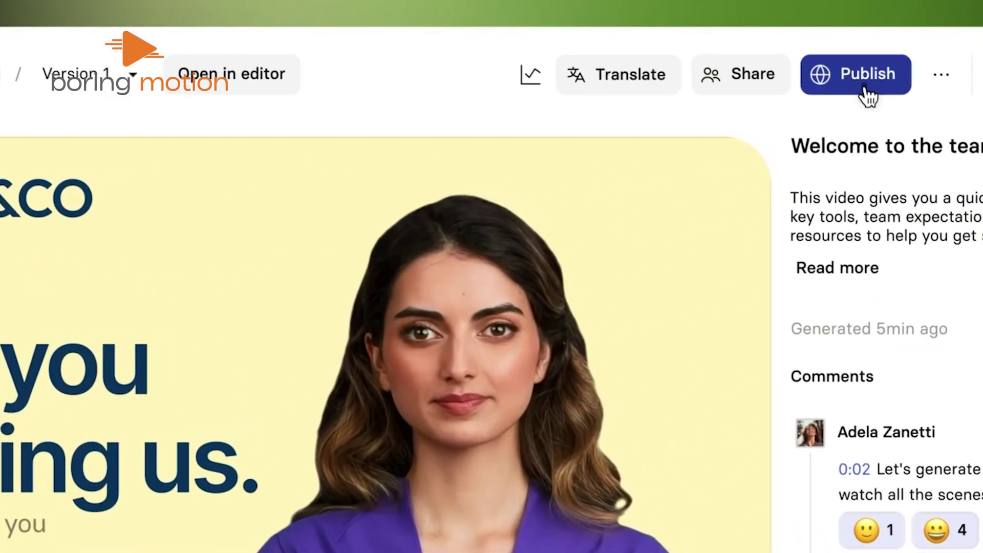
# Open Synthesia's publish options, add the Lesson 1 title on blue, and generate the video.
pyautogui.click(864, 74)
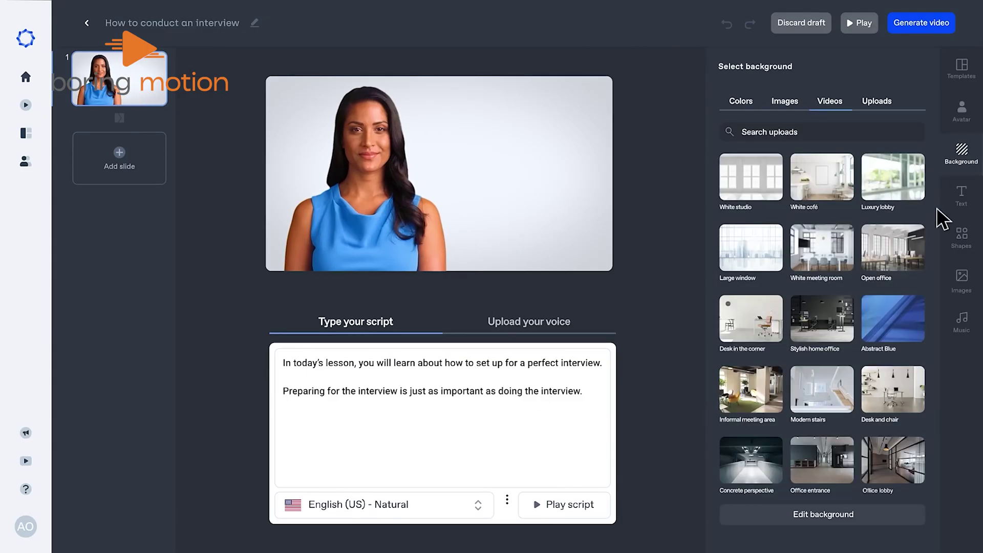
pyautogui.click(962, 194)
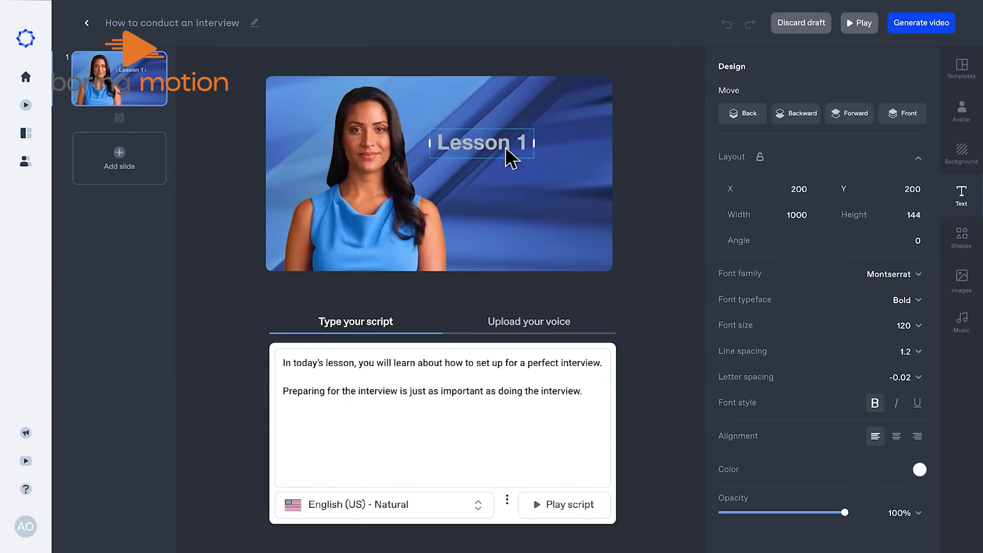
pyautogui.click(921, 22)
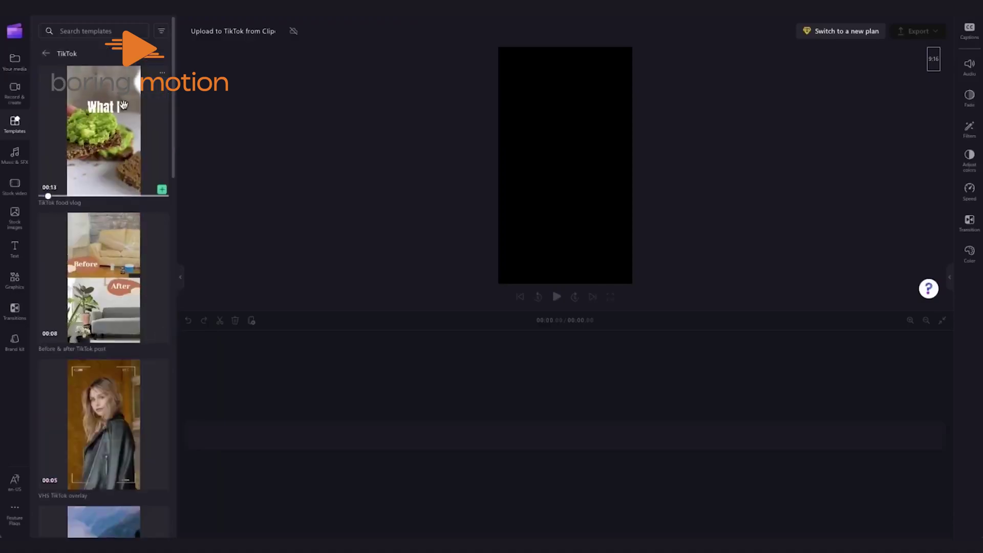
# Create a vertical project from the TikTok food vlog template and play it back.
pyautogui.click(162, 190)
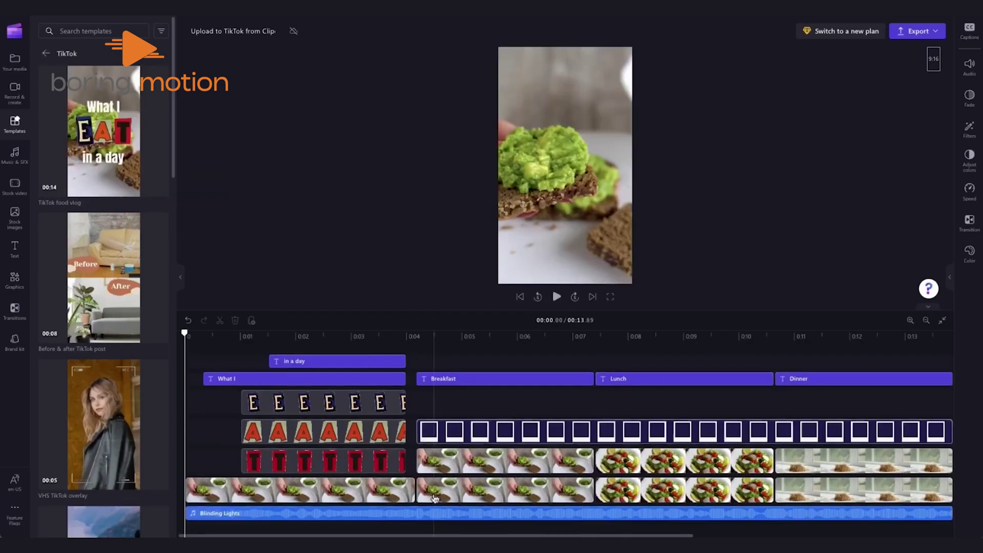
pyautogui.press('space')
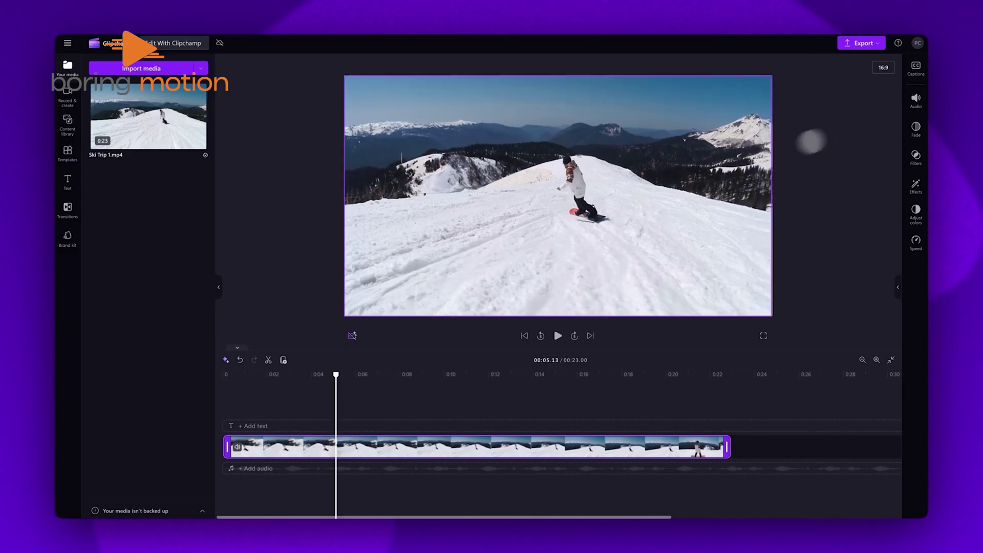
# Drag the ski clip up and right in the preview, then browse the transitions library.
pyautogui.moveTo(564, 172); pyautogui.dragTo(576, 158)
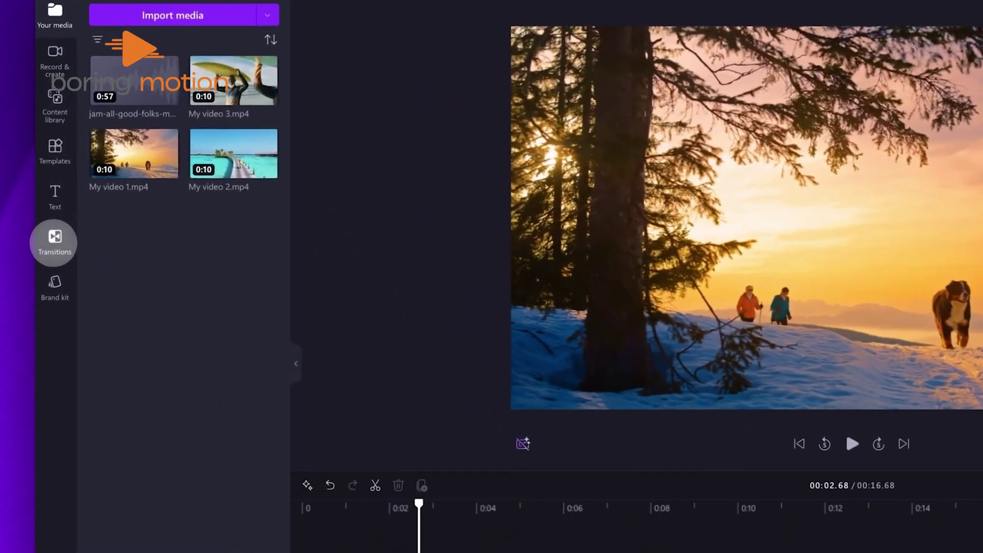
pyautogui.click(55, 237)
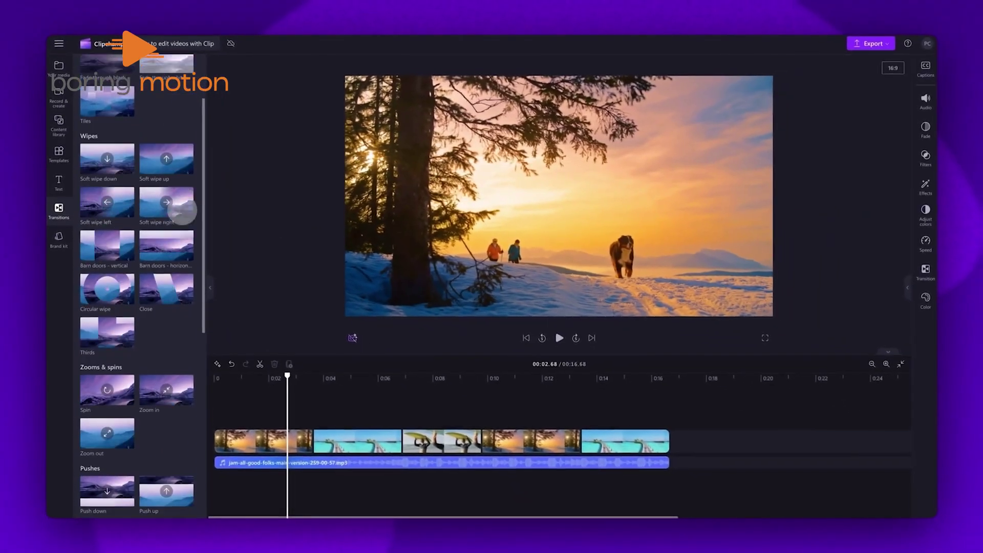
pyautogui.scroll(-5, 182, 209)
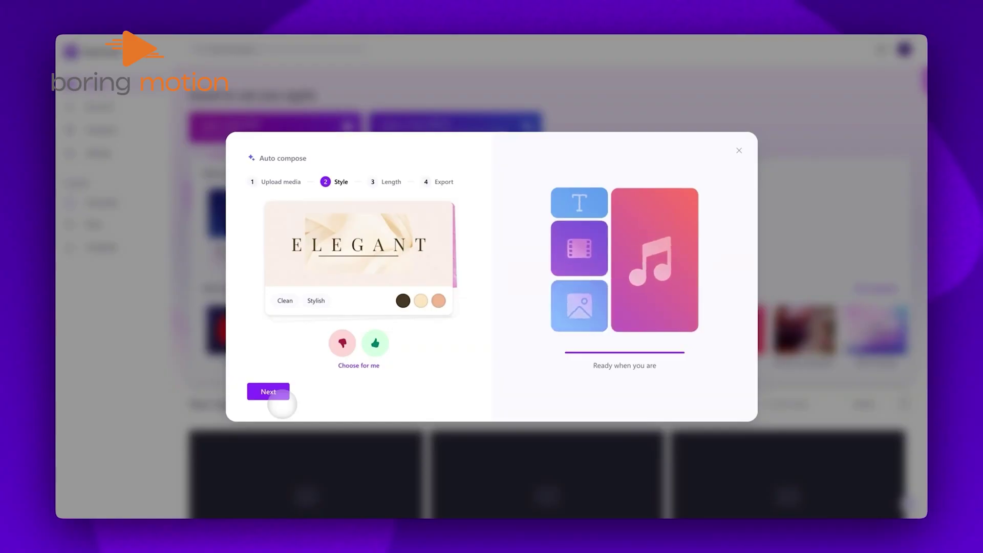
# Accept the elegant style, Landscape and under-30-second length to reach Auto compose's final review.
pyautogui.click(273, 396)
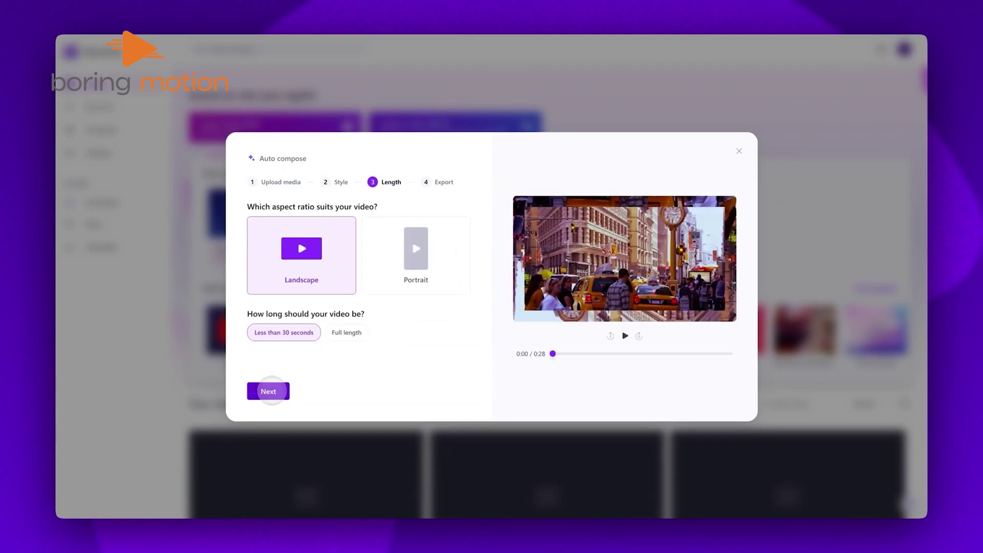
pyautogui.click(269, 392)
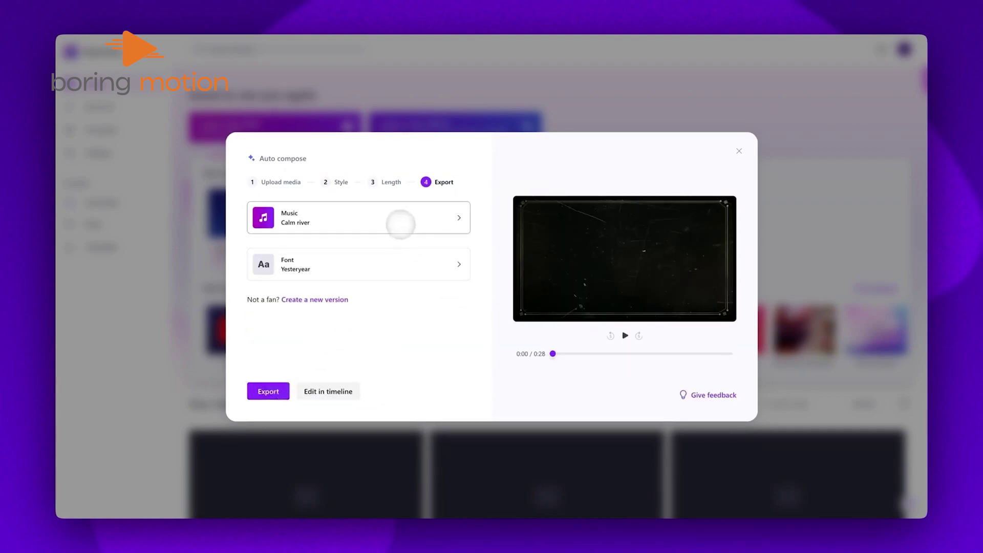